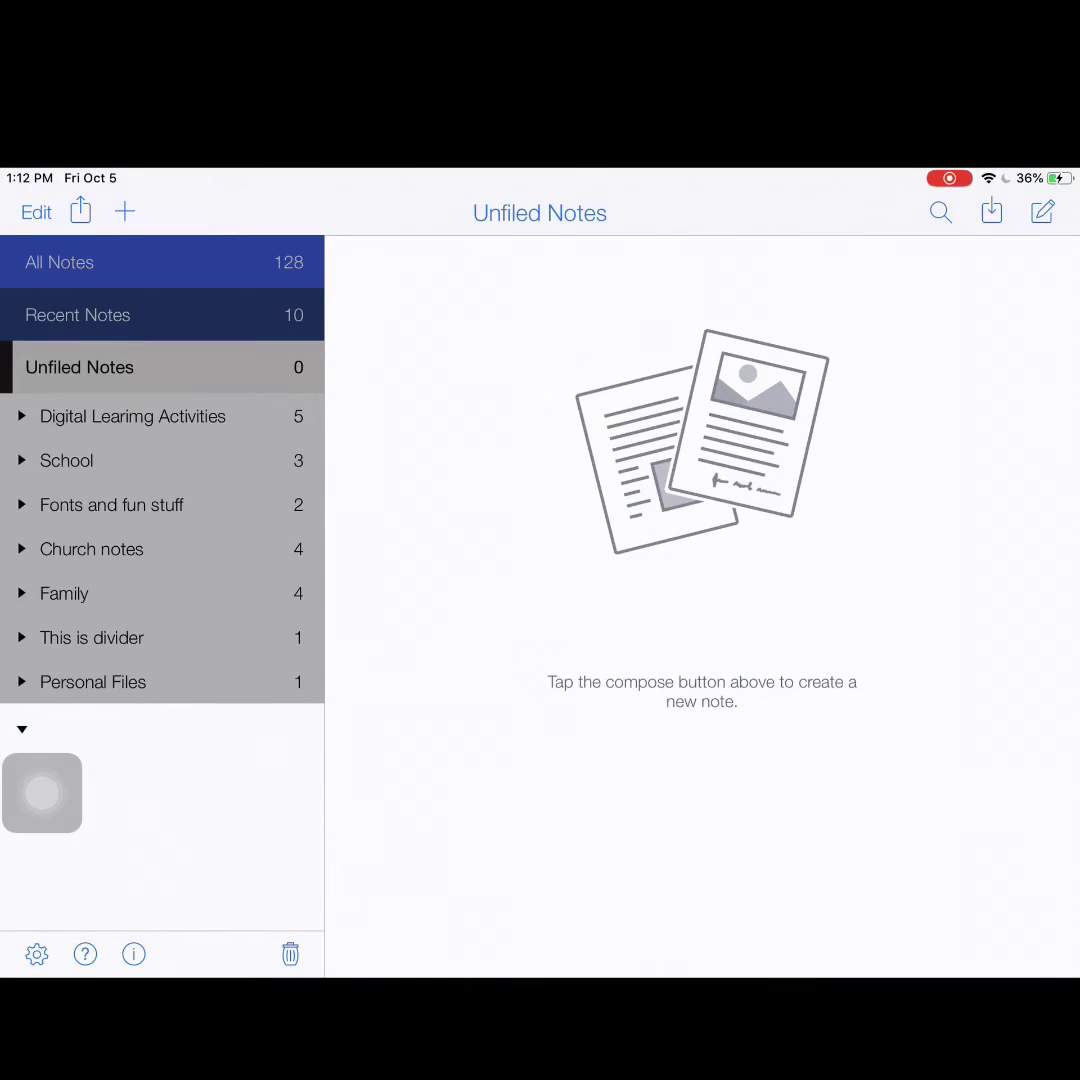
# Create a divider named 'Main Topic' at the end of the library list
pyautogui.moveTo(42, 792); pyautogui.dragTo(162, 232)
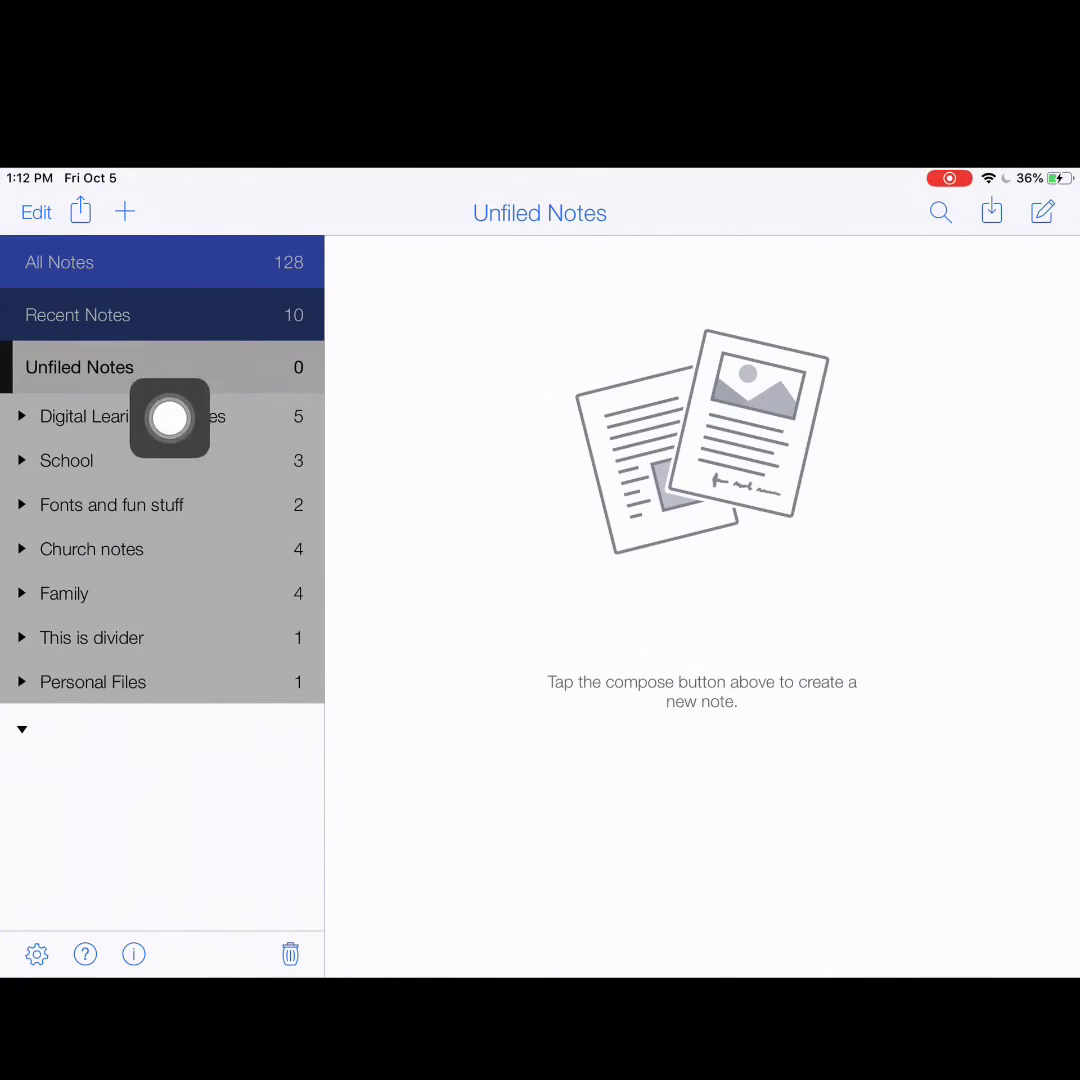
pyautogui.moveTo(162, 232)
pyautogui.mouseDown()
pyautogui.moveTo(42, 412)
pyautogui.moveTo(212, 393)
pyautogui.moveTo(43, 448)
pyautogui.moveTo(89, 526)
pyautogui.moveTo(96, 404)
pyautogui.moveTo(42, 405)
pyautogui.mouseUp()
pyautogui.click(125, 212)
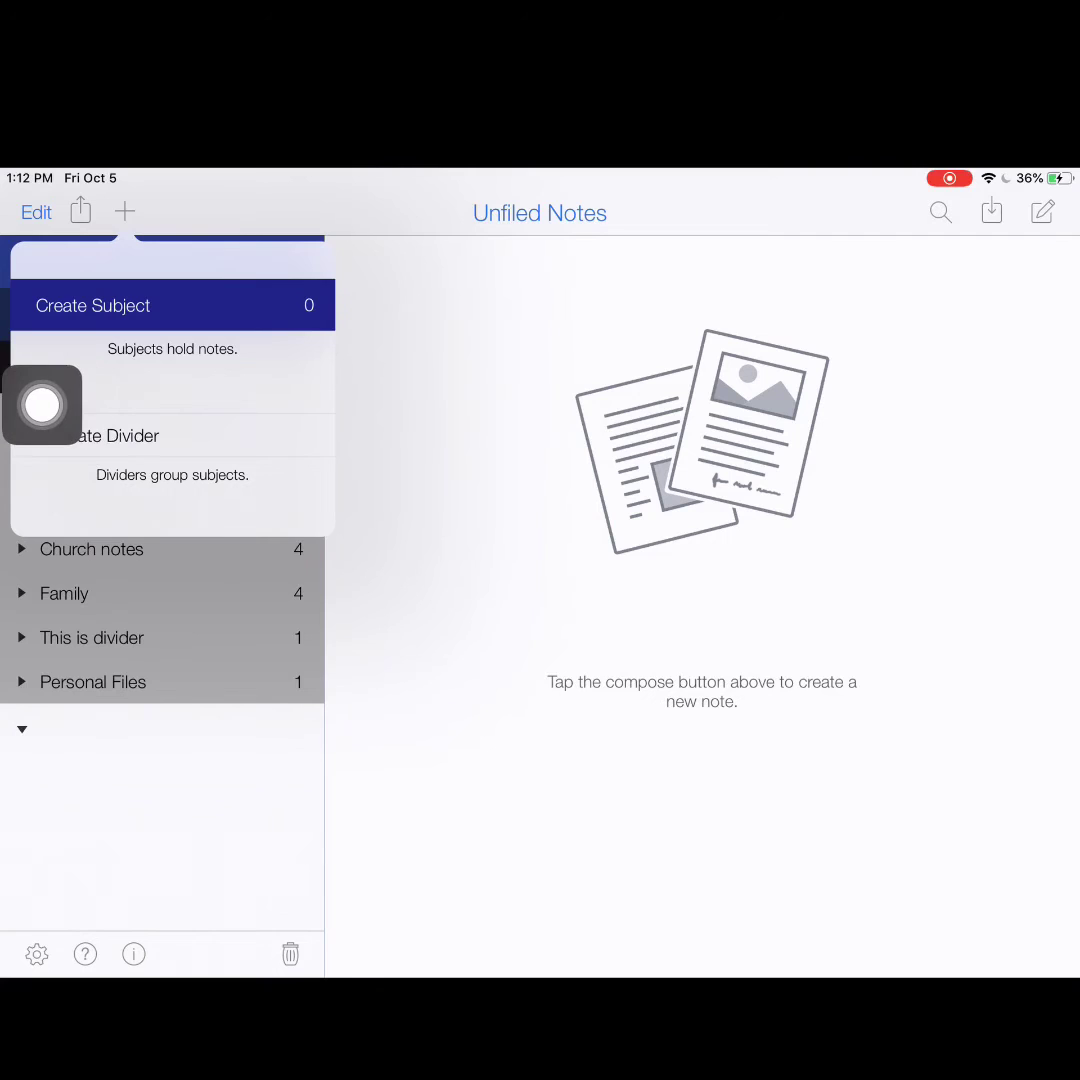
pyautogui.click(105, 436)
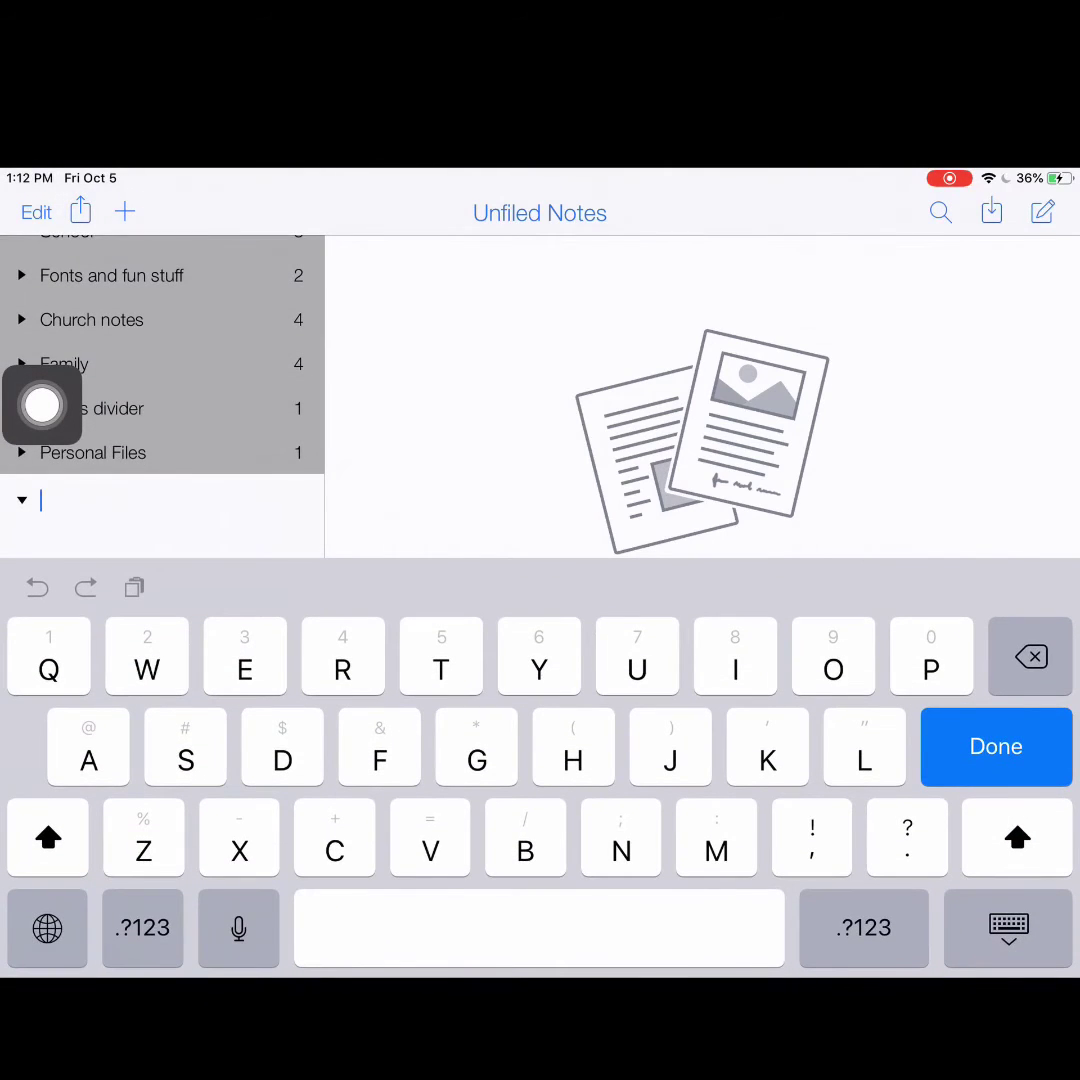
pyautogui.write('Mai')
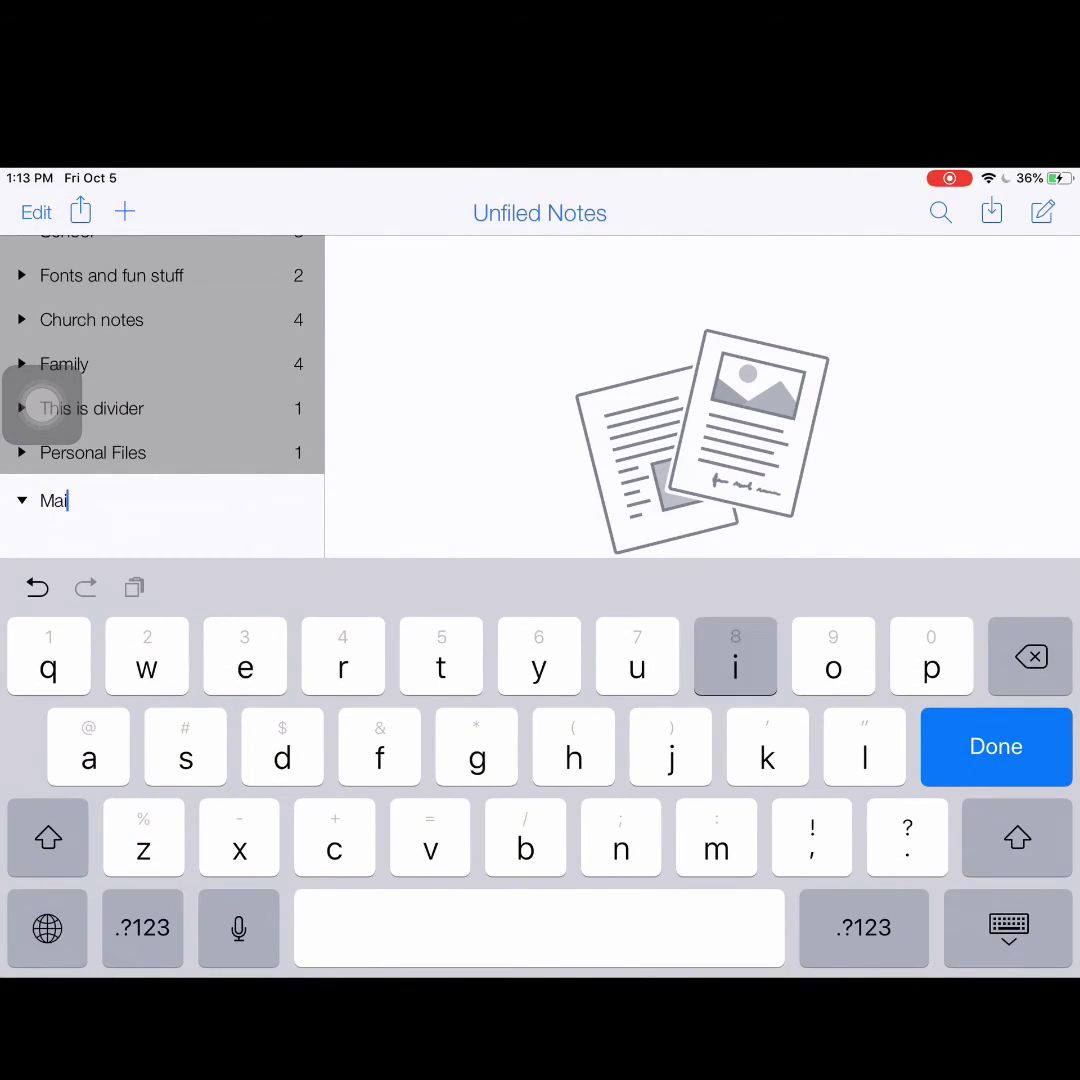
pyautogui.write('n Topic')
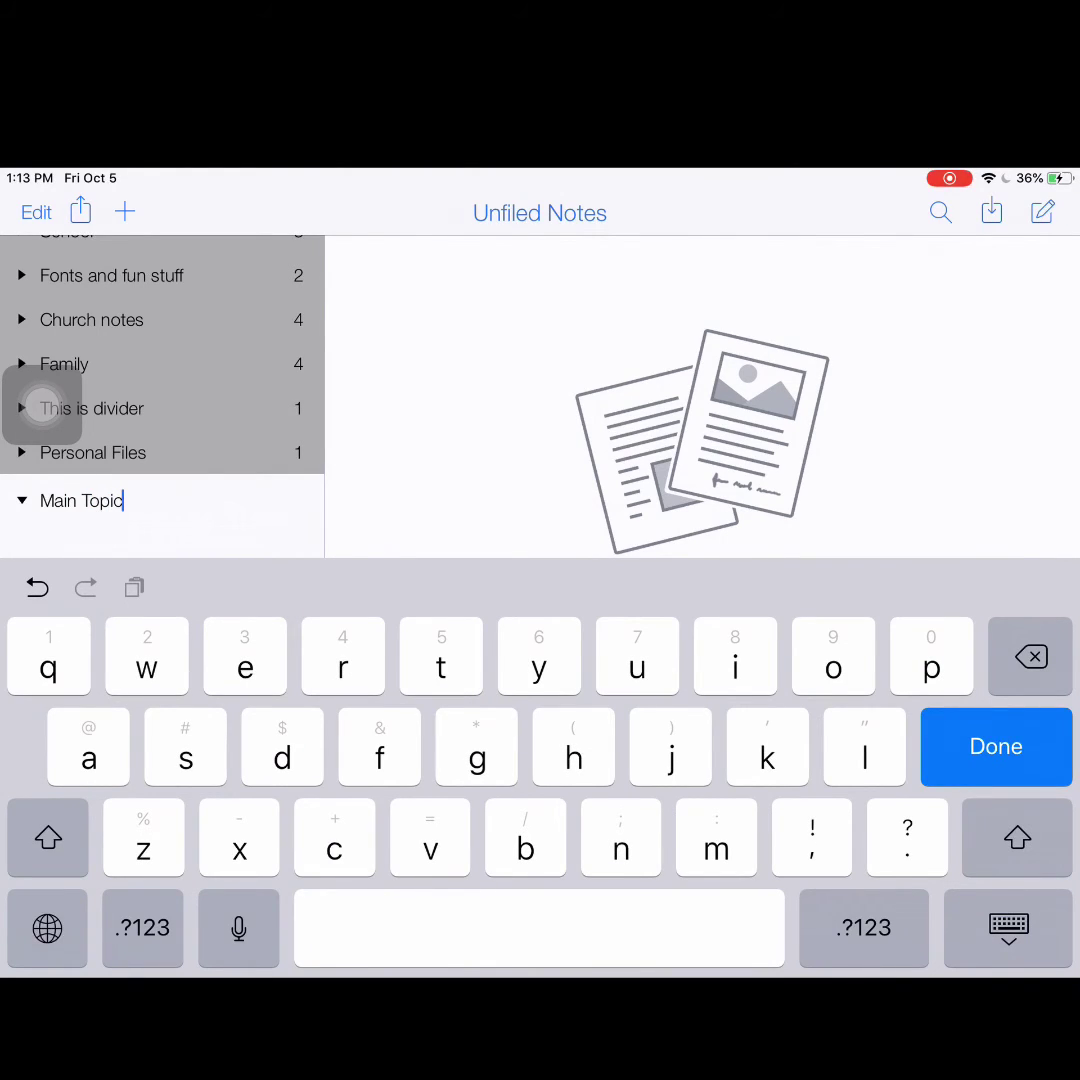
pyautogui.press('Return')
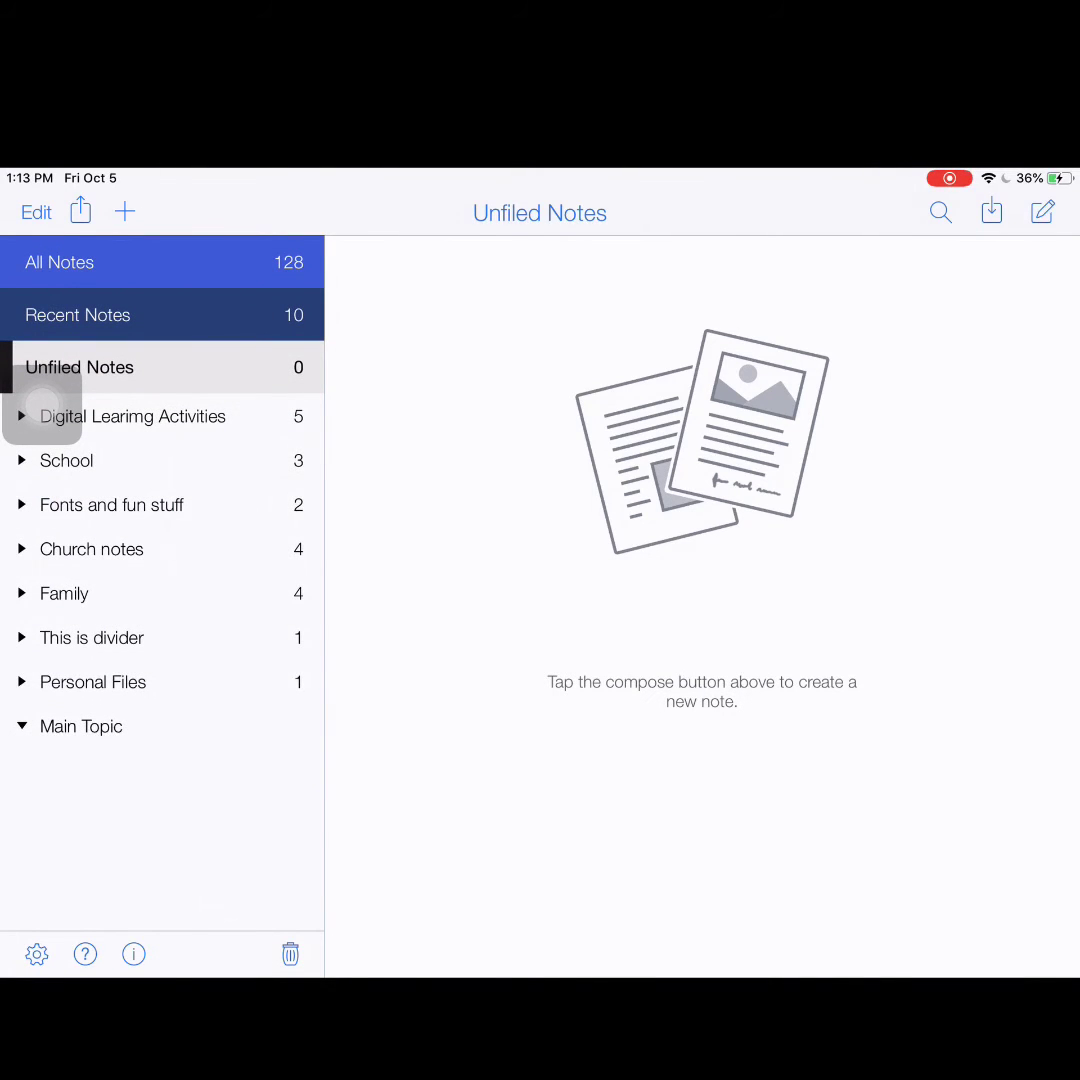
# Create an empty subject named 'Chapter' under the Main Topic divider
pyautogui.click(124, 211)
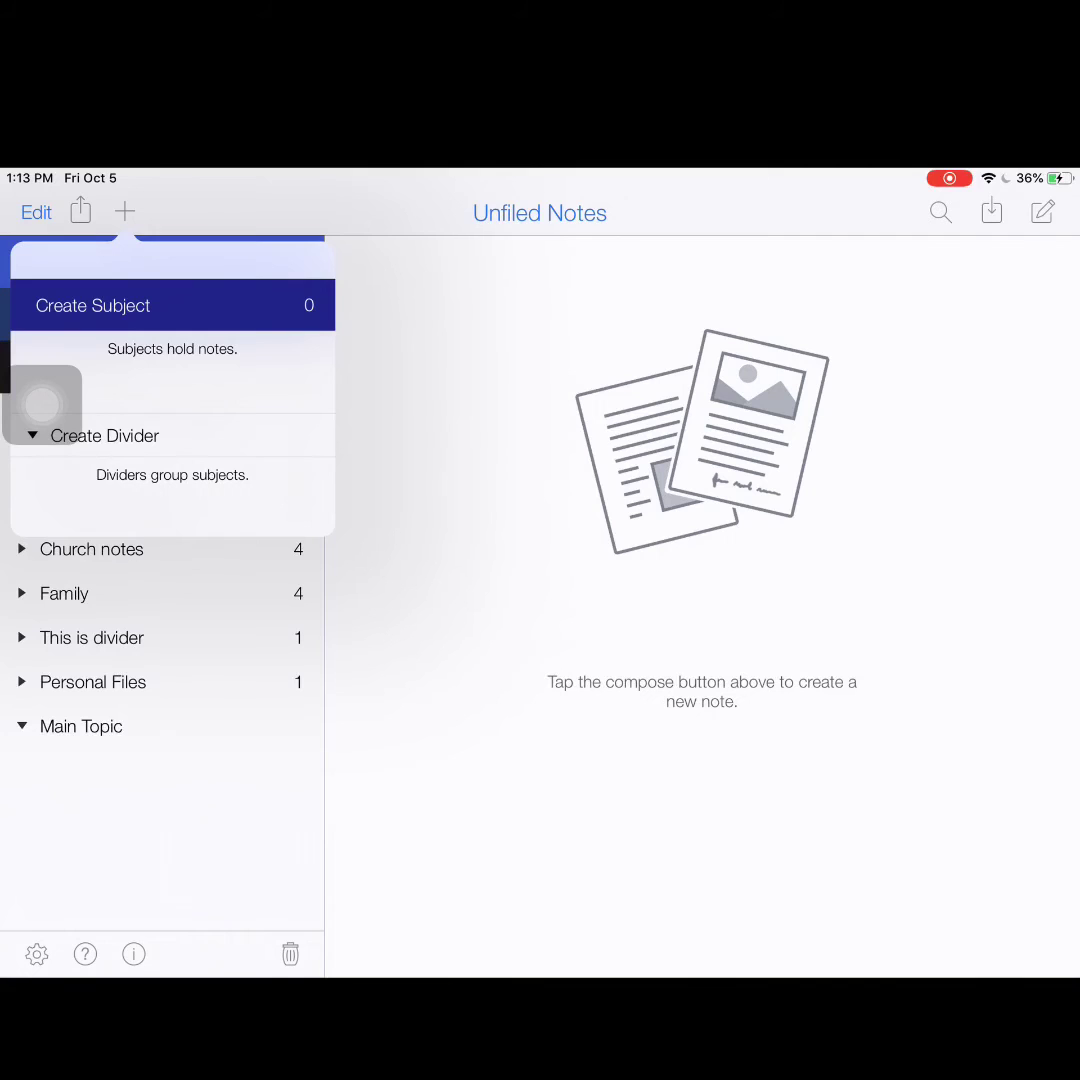
pyautogui.click(93, 305)
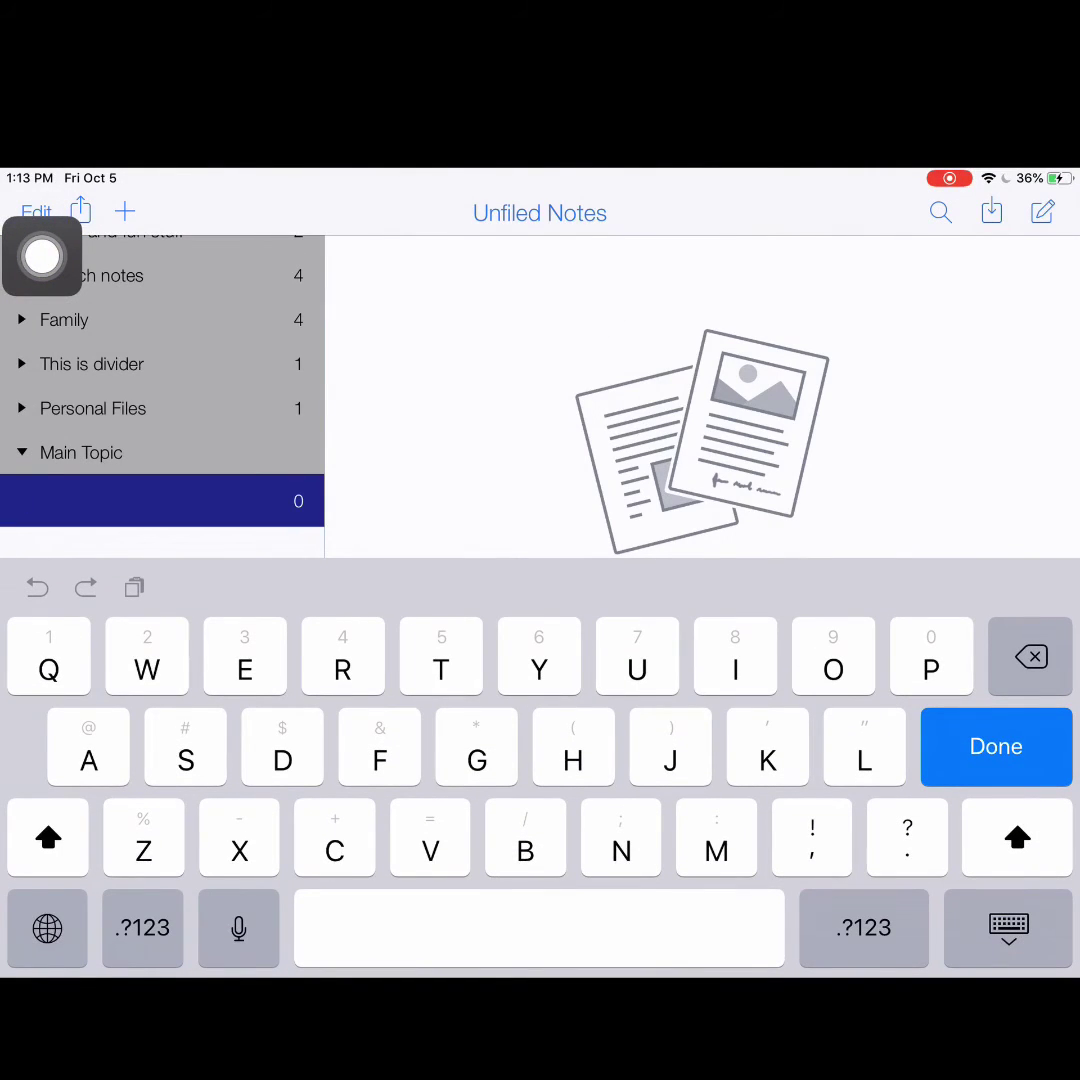
pyautogui.write('Chapter')
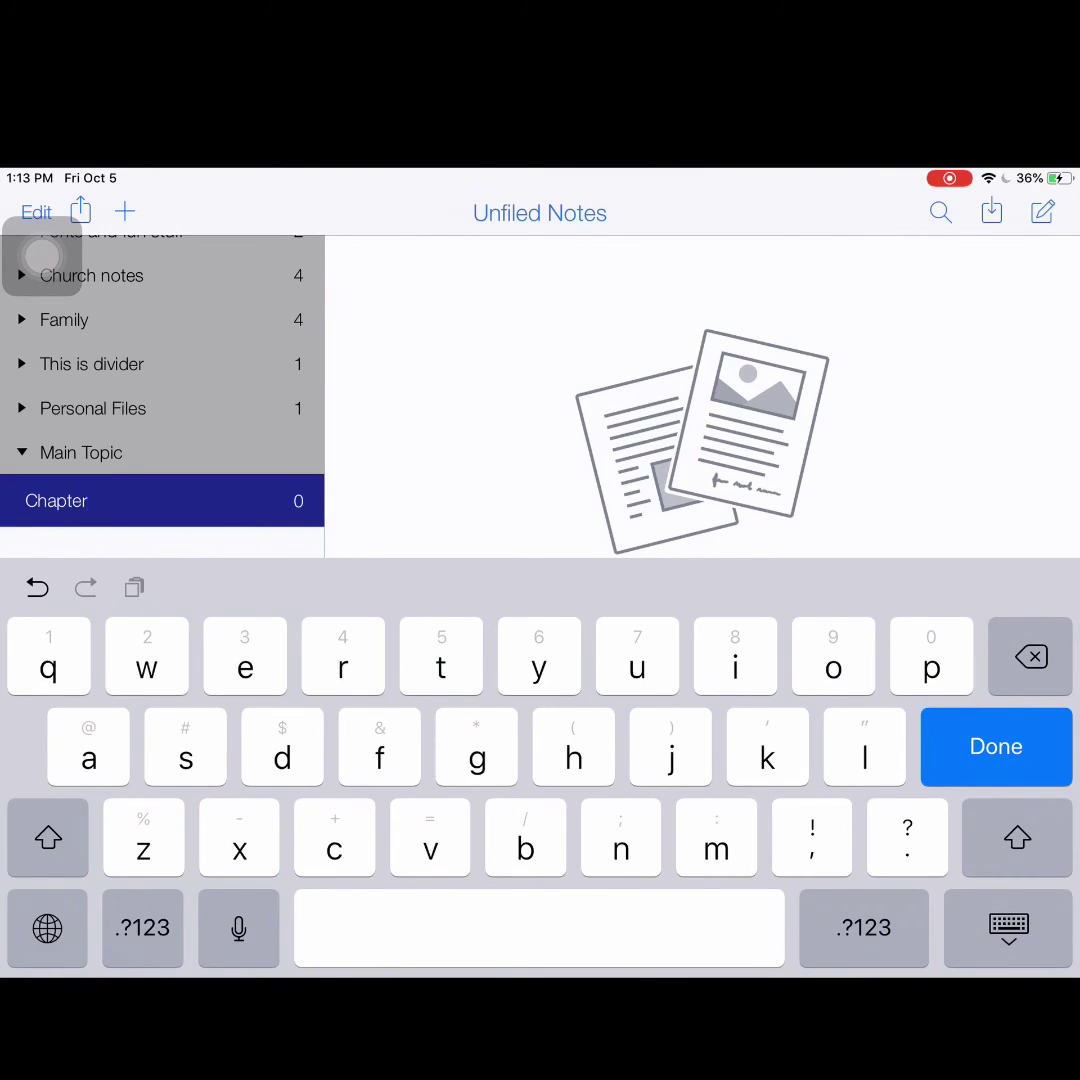
pyautogui.press('Return')
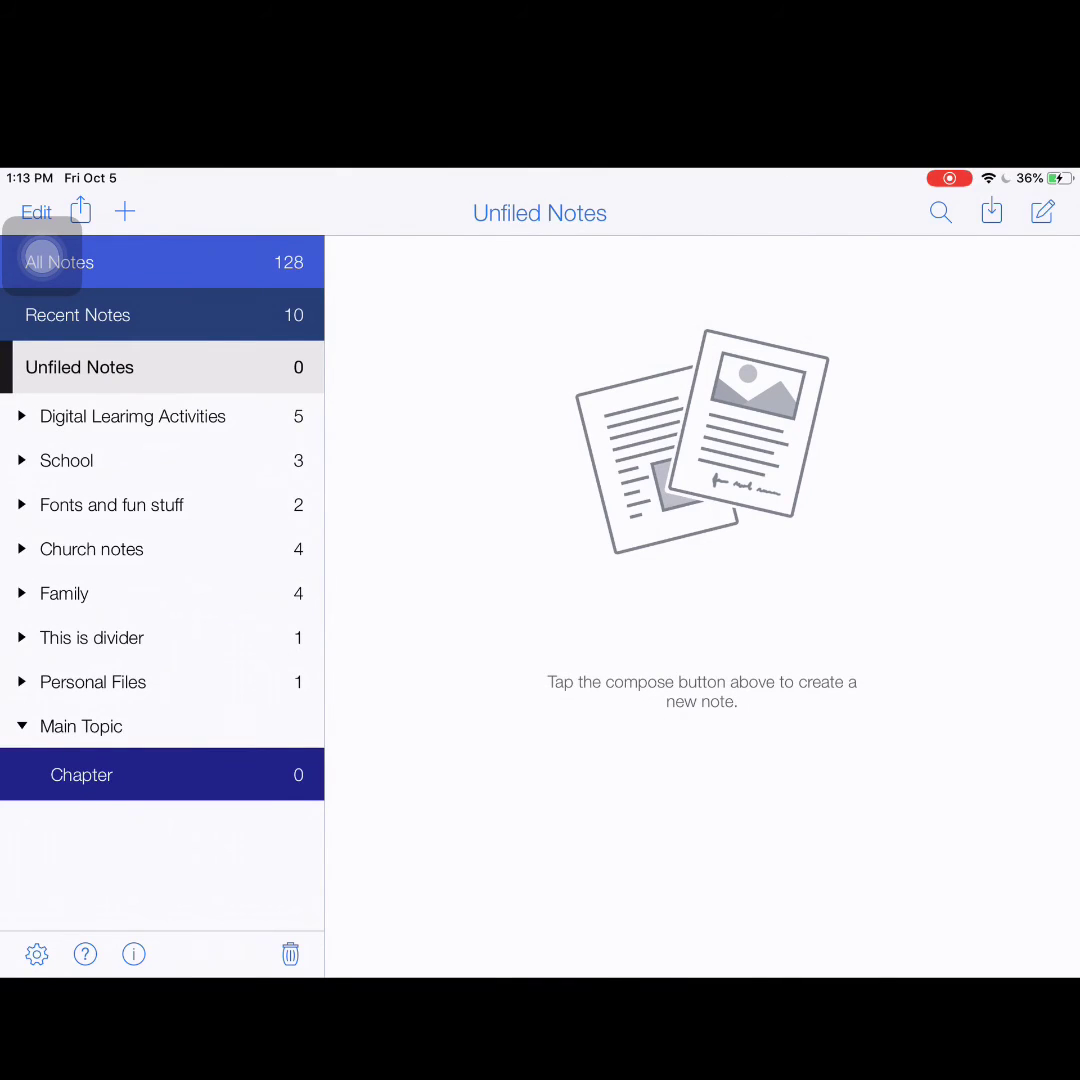
pyautogui.moveTo(42, 256)
pyautogui.mouseDown()
pyautogui.moveTo(222, 212)
pyautogui.moveTo(258, 216)
pyautogui.mouseUp()
# In Edit mode, drag Chapter into the Family divider, raising its count to 5
pyautogui.click(36, 212)
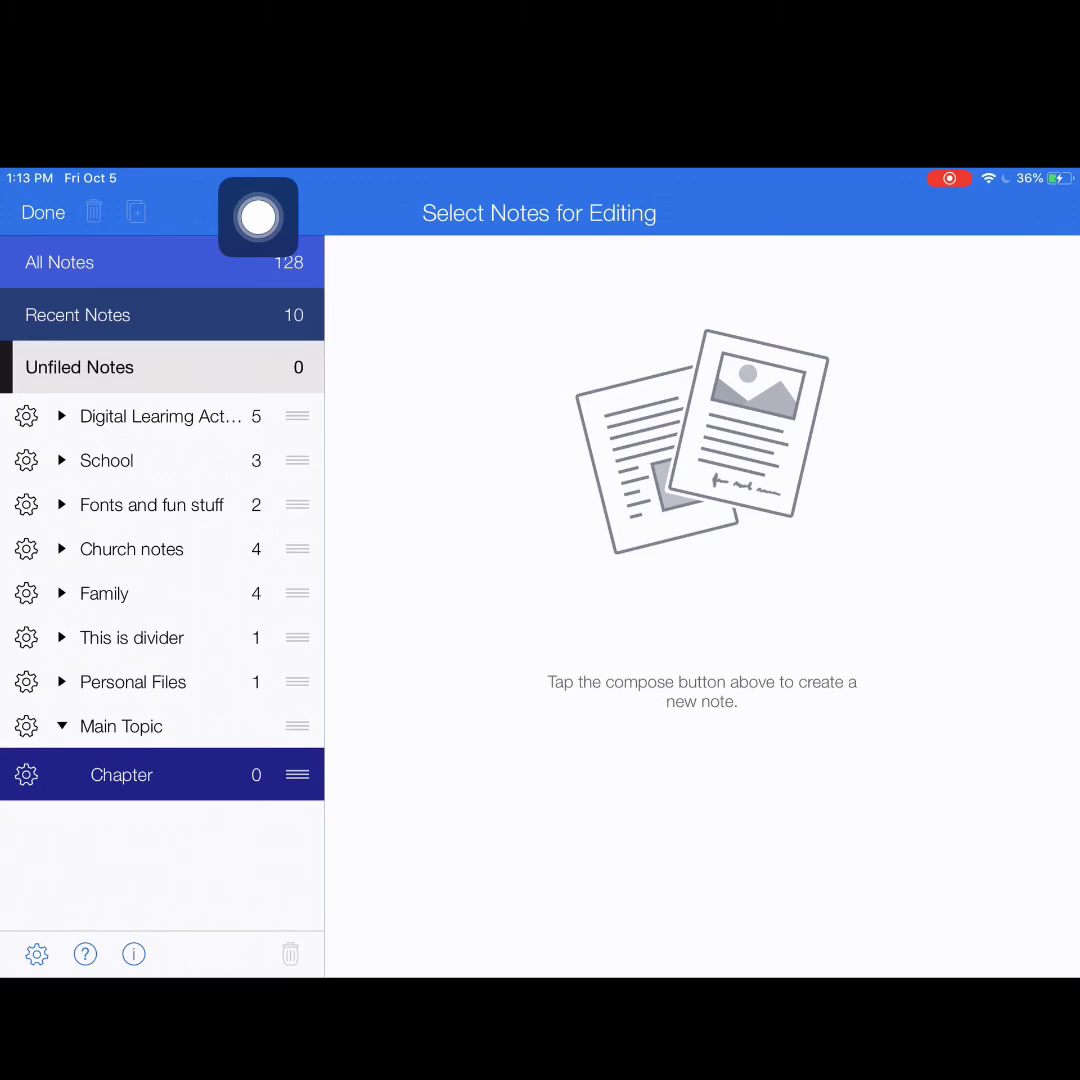
pyautogui.moveTo(297, 775); pyautogui.dragTo(290, 605)
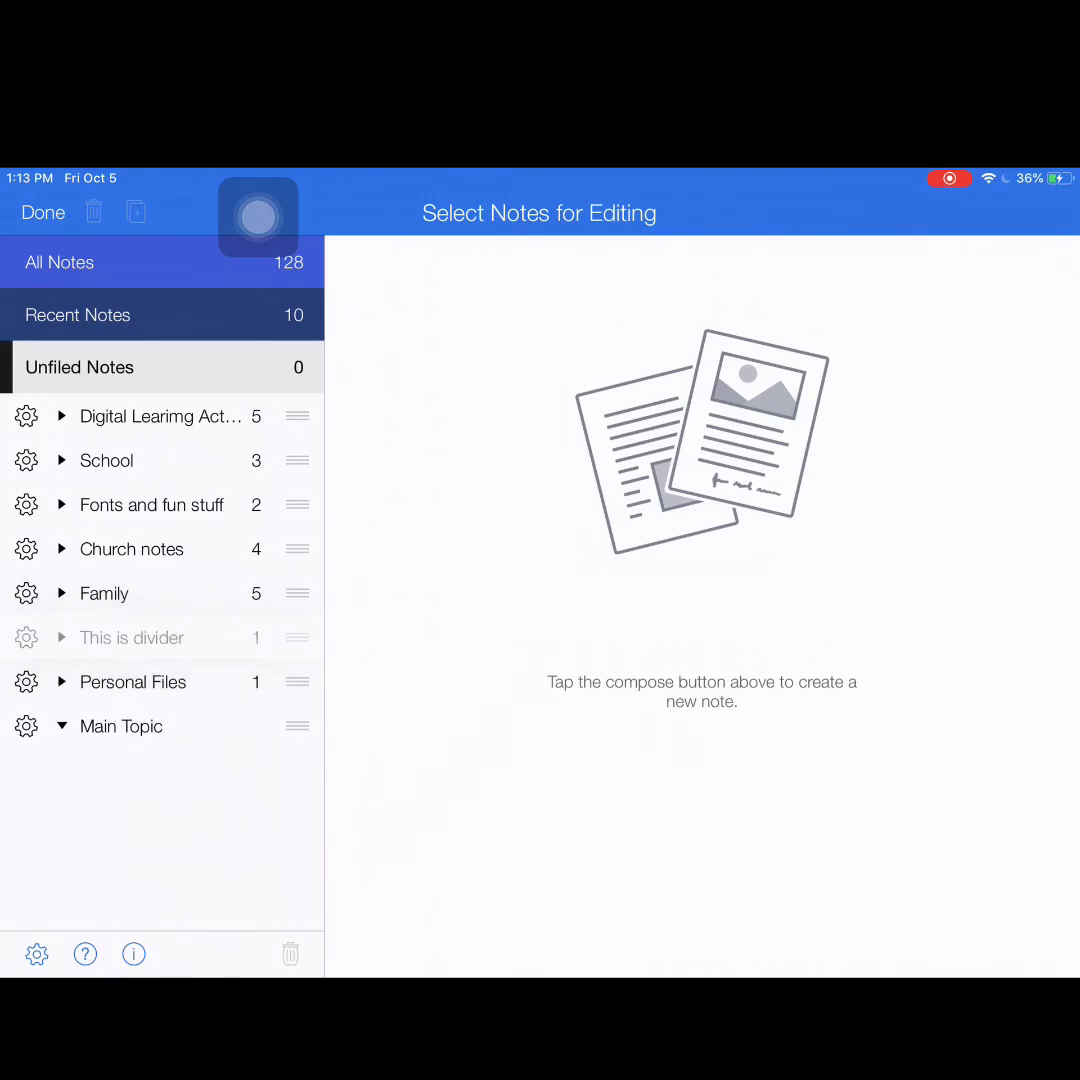